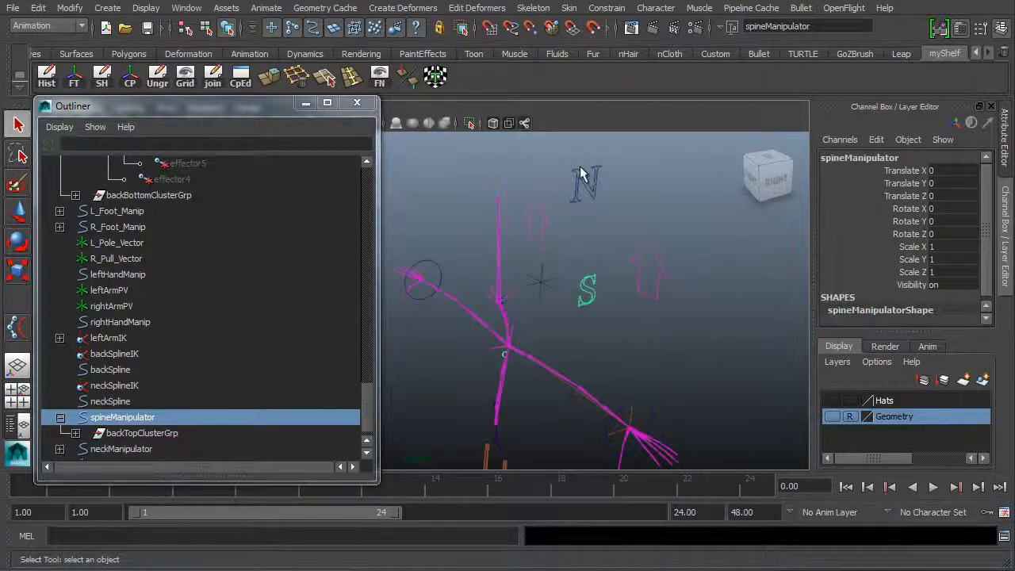
Step: Add a keyable float attribute named Twist to both neckManipulator and spineManipulator, leaving its minimum, maximum and default empty
click(585, 188)
shift+click(586, 289)
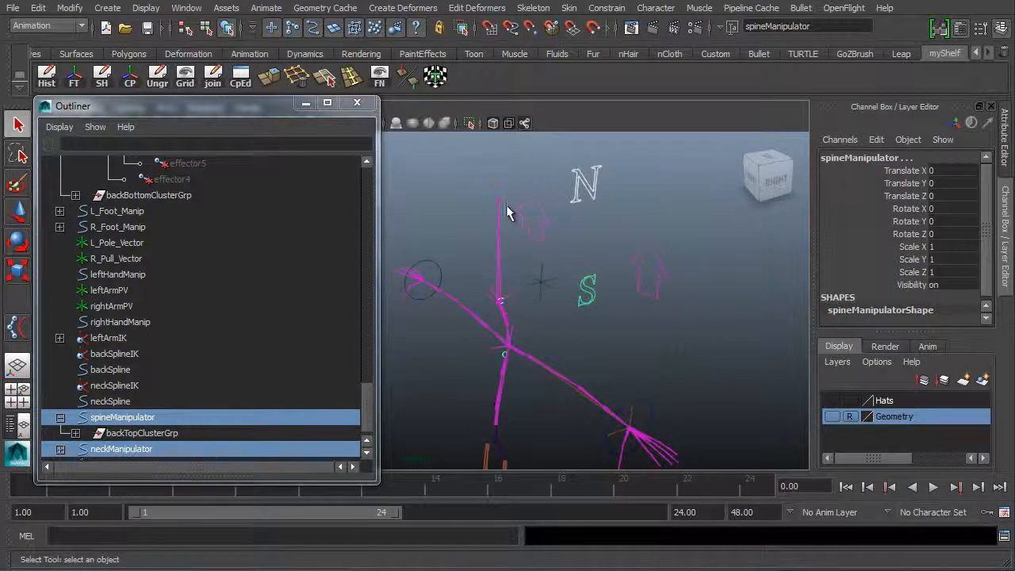
click(876, 139)
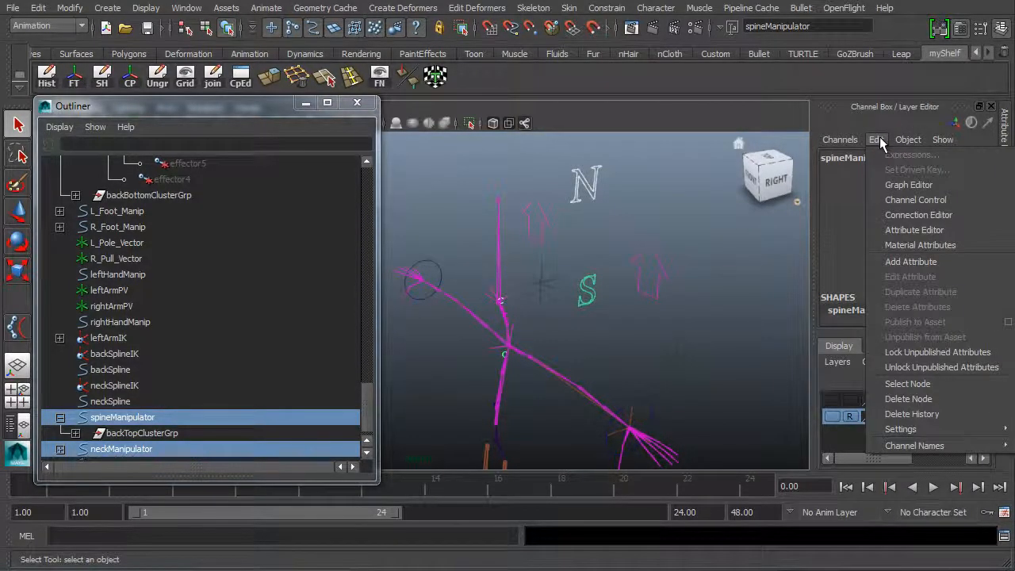
click(910, 261)
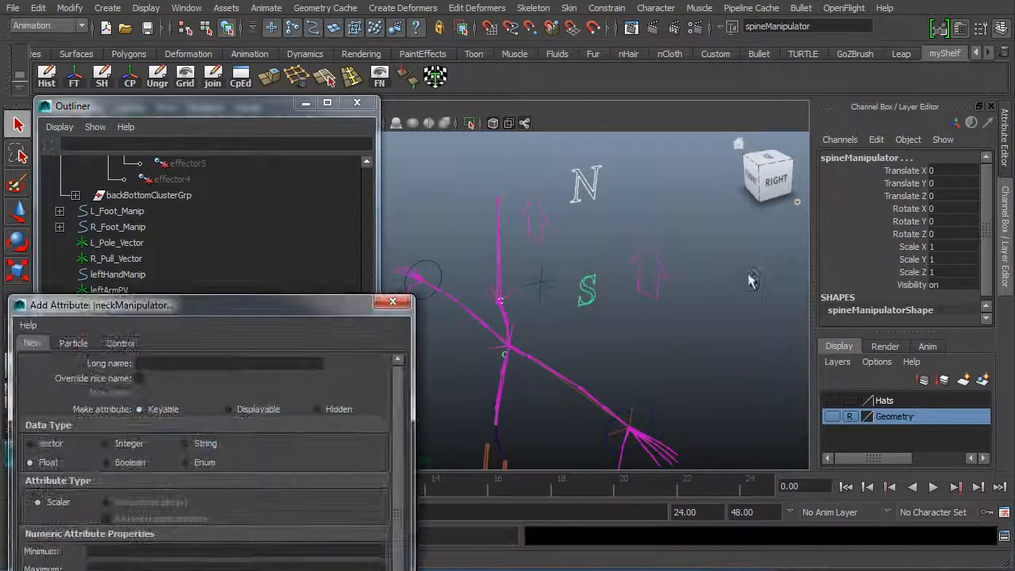
drag(348, 310, 373, 49)
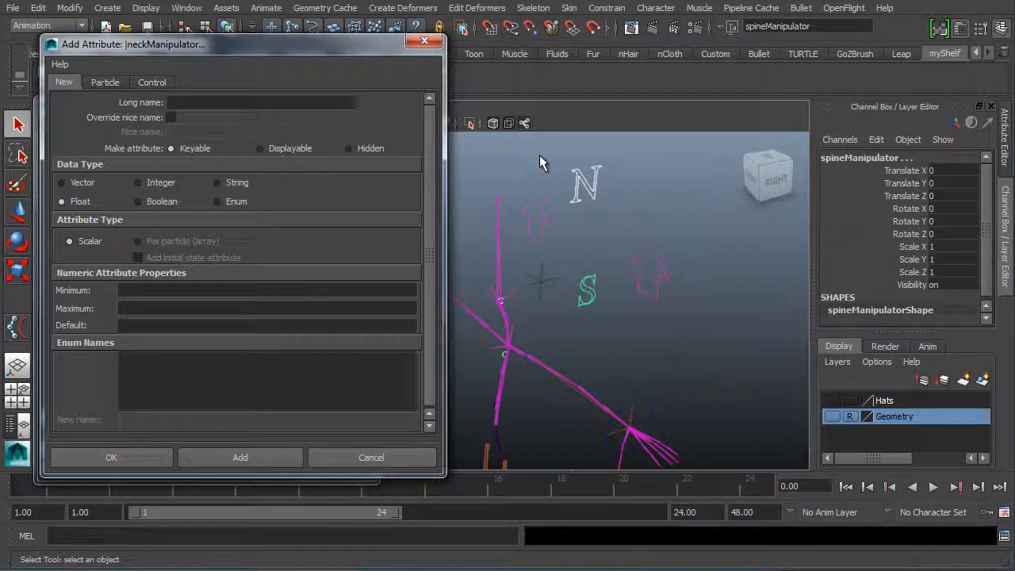
click(210, 103)
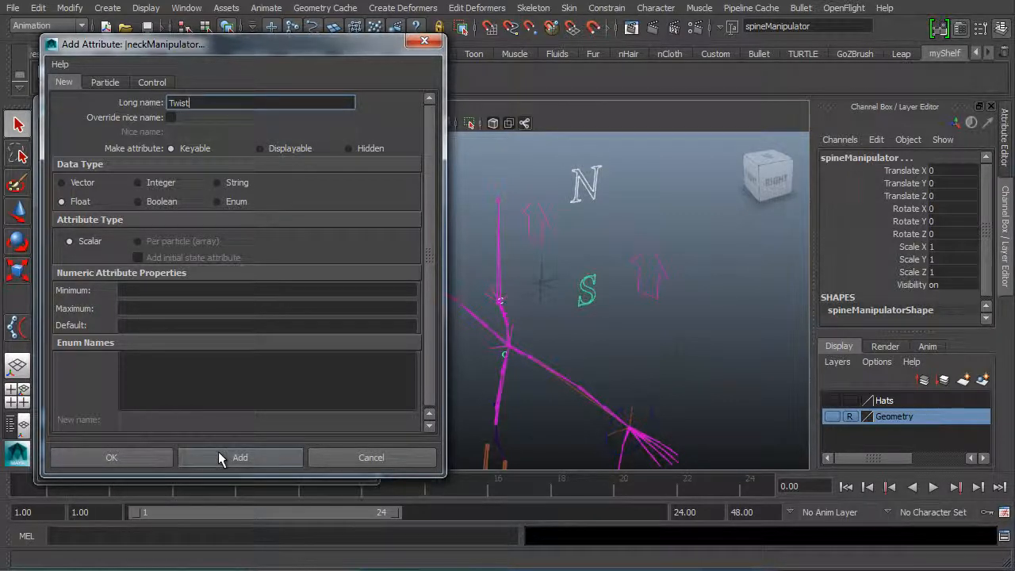
click(146, 327)
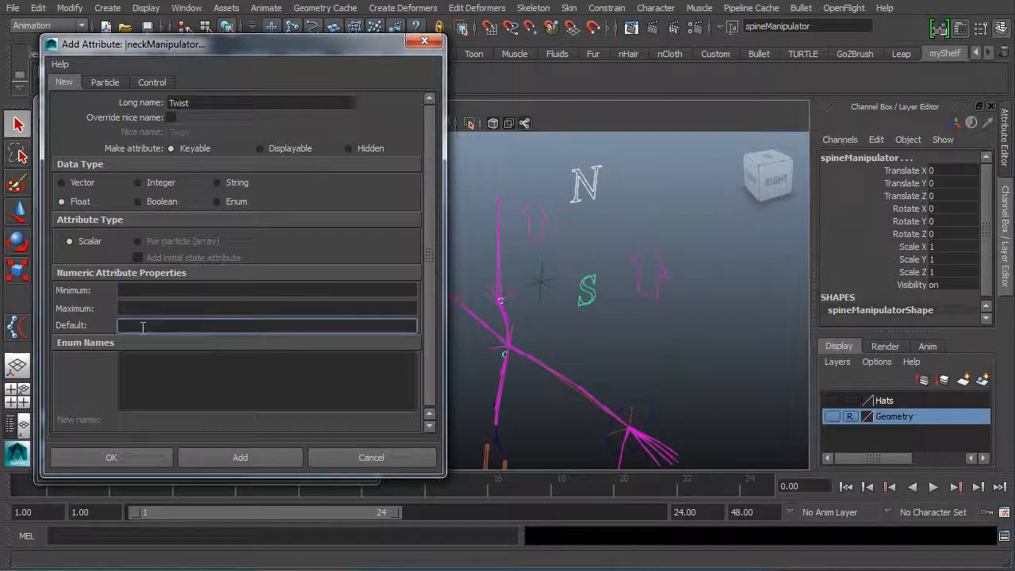
click(241, 458)
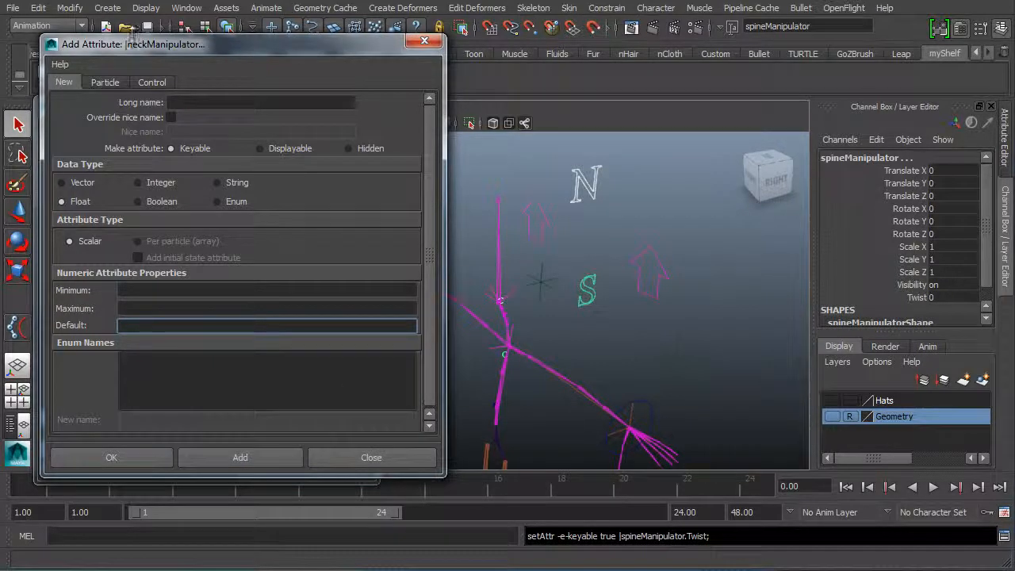
Step: Add a float attribute named IKFKBlend to both manipulators with minimum 0, maximum 1 and default 1, and finish adding attributes
click(204, 101)
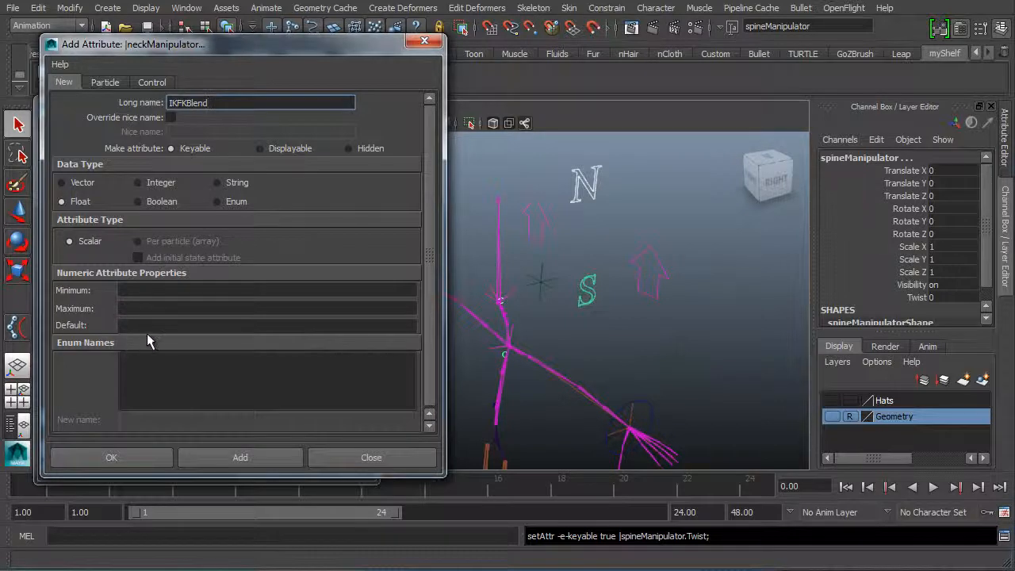
click(156, 291)
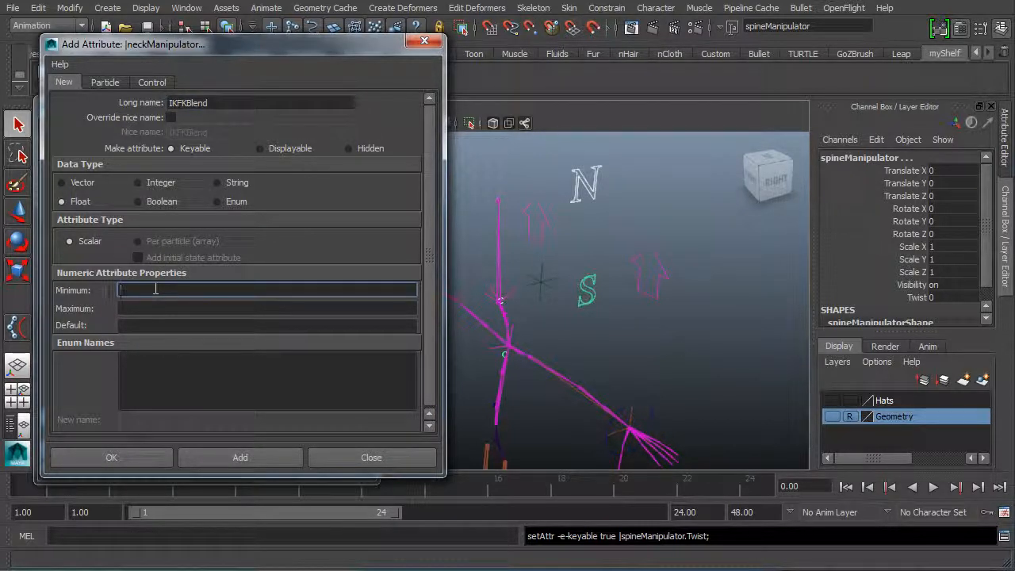
text(0)
key(Tab)
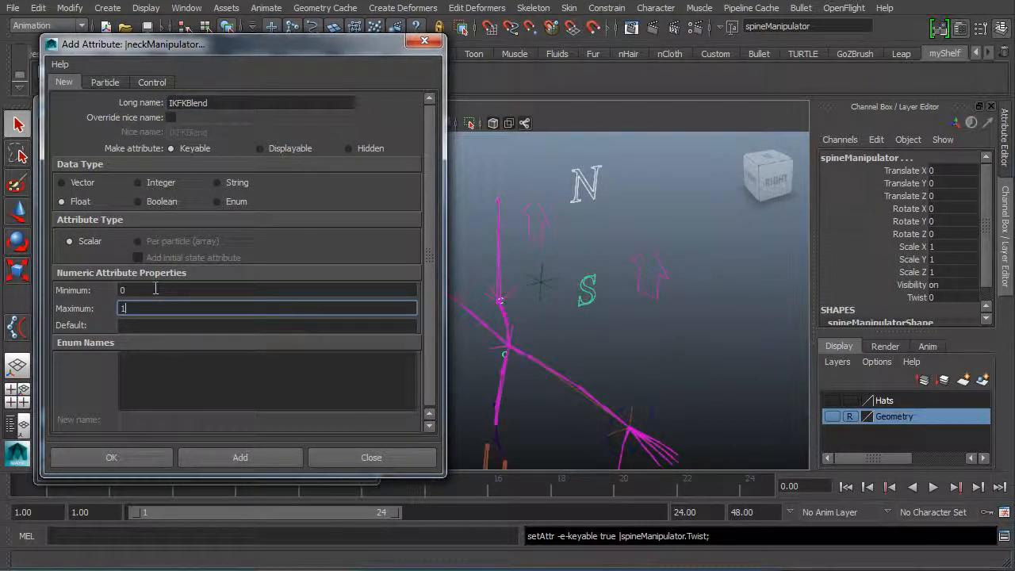
key(Tab)
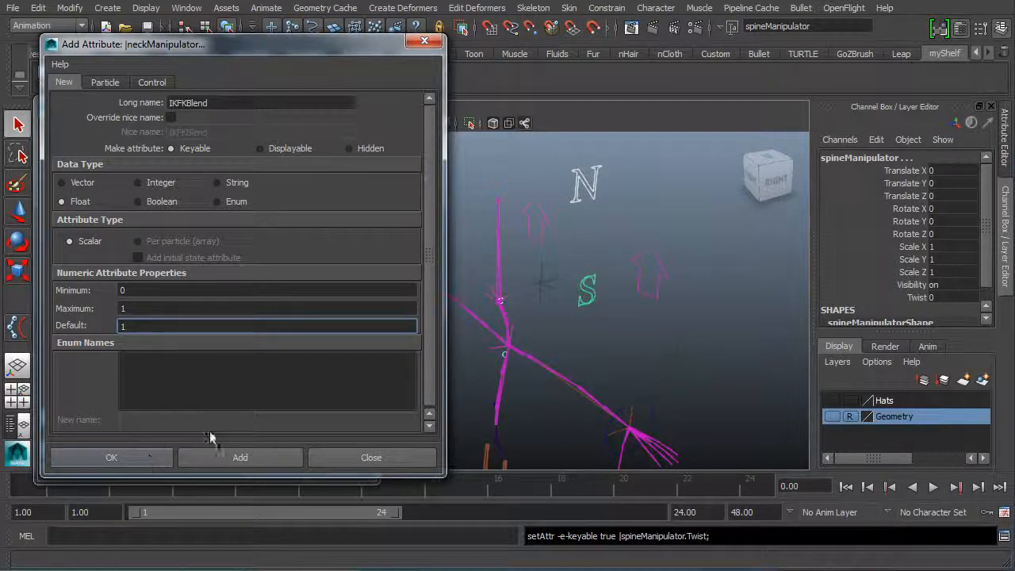
click(223, 457)
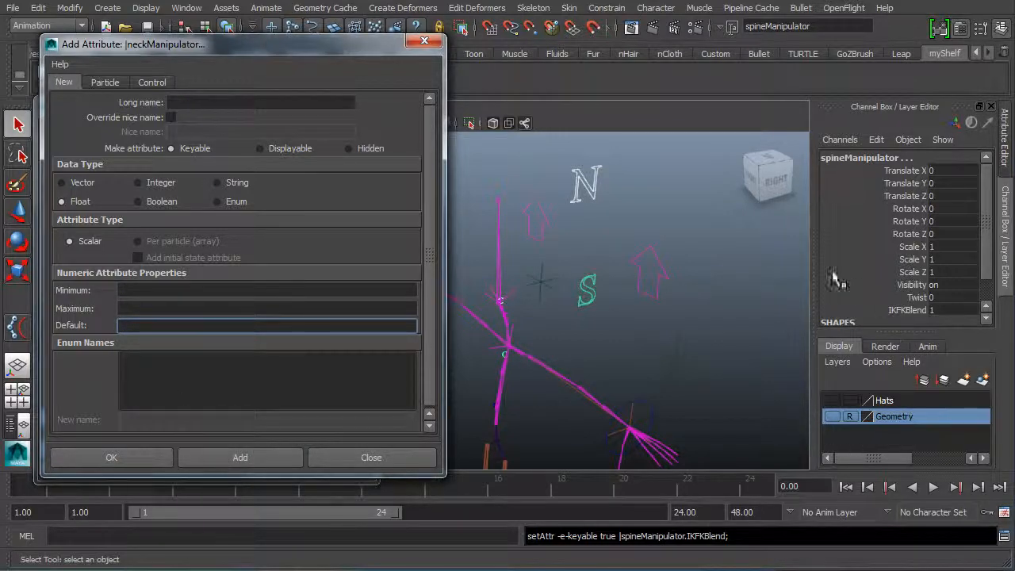
click(356, 458)
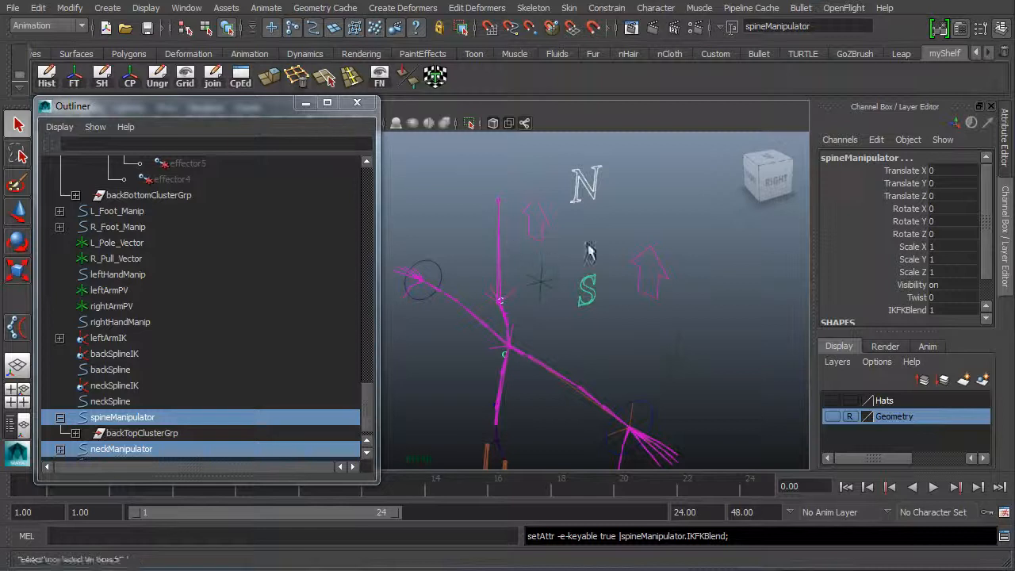
Step: Check the new attributes on the neck and spine manipulators, and open the Connection Editor with spineManipulator selected
click(585, 200)
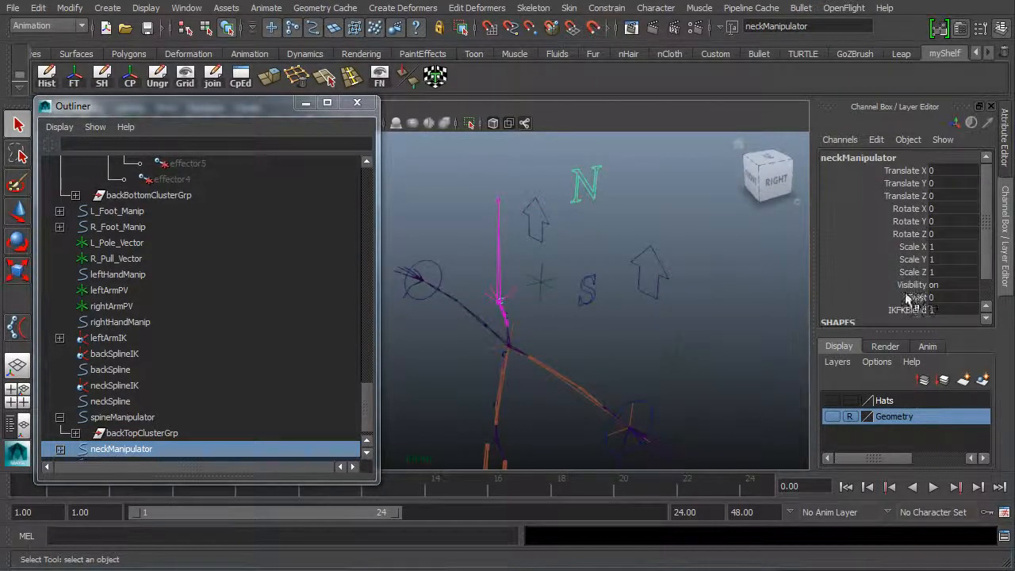
click(585, 289)
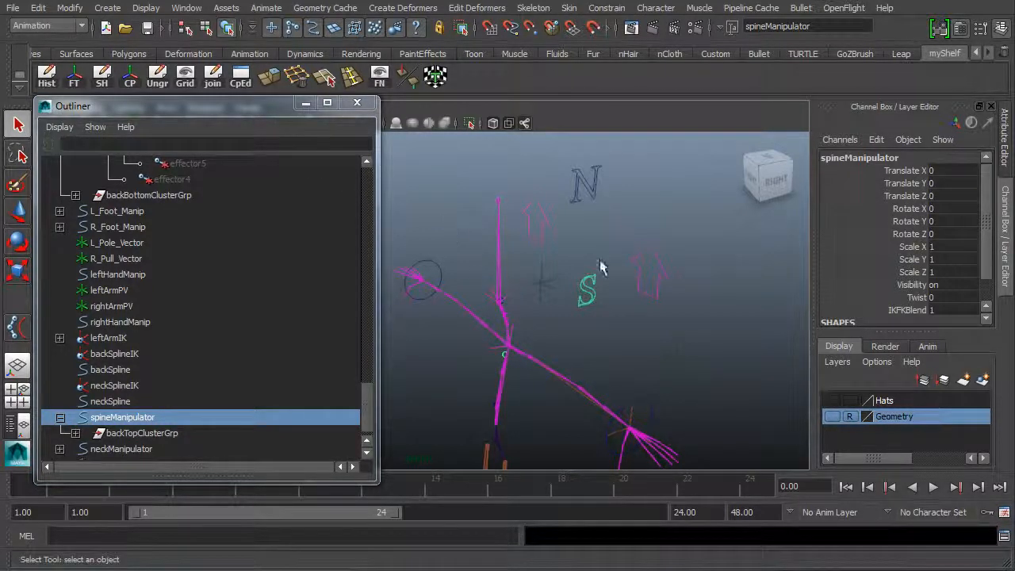
click(304, 103)
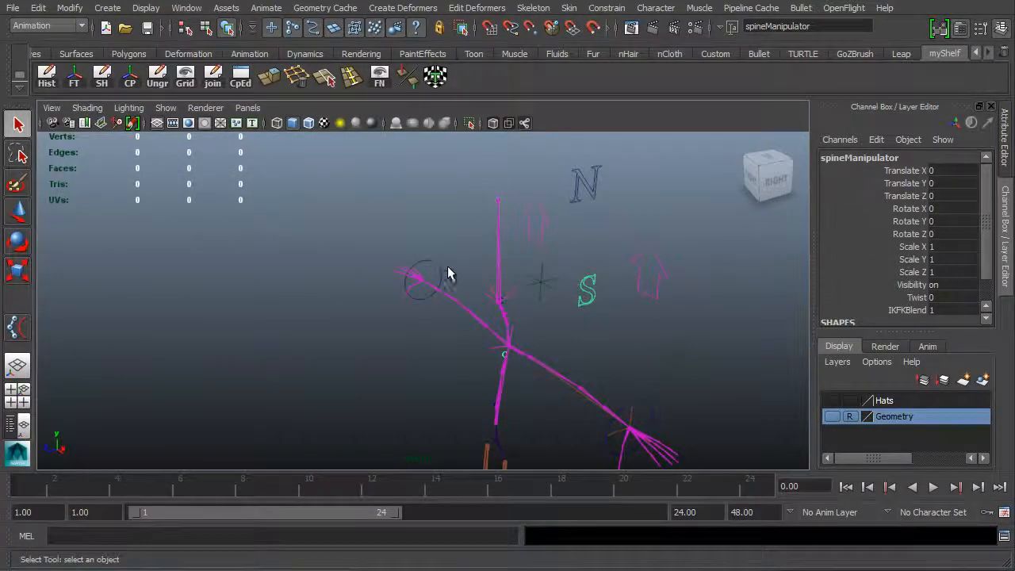
alt+middle_drag(558, 349, 366, 347)
alt+right_drag(366, 348, 453, 370)
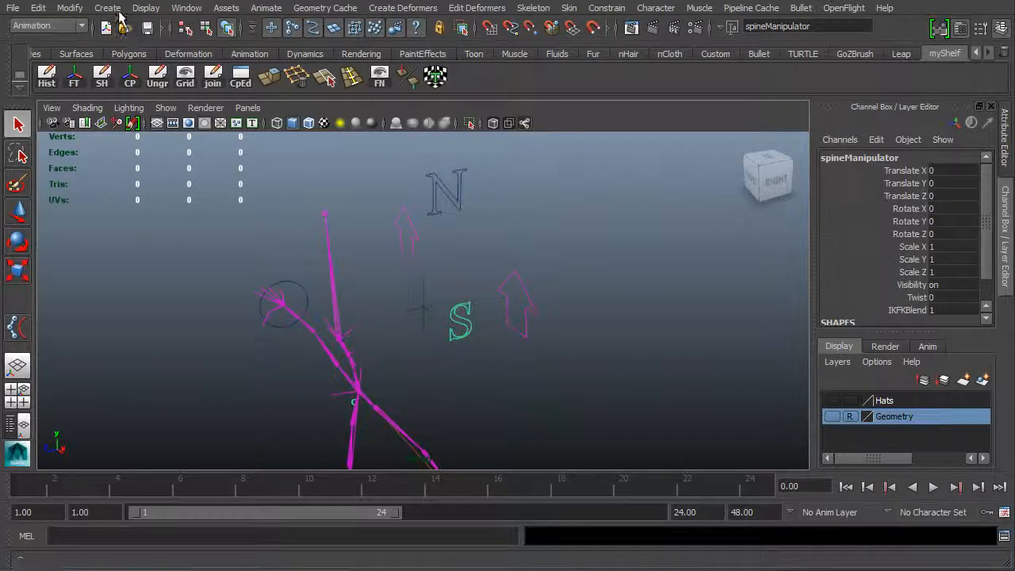
click(187, 9)
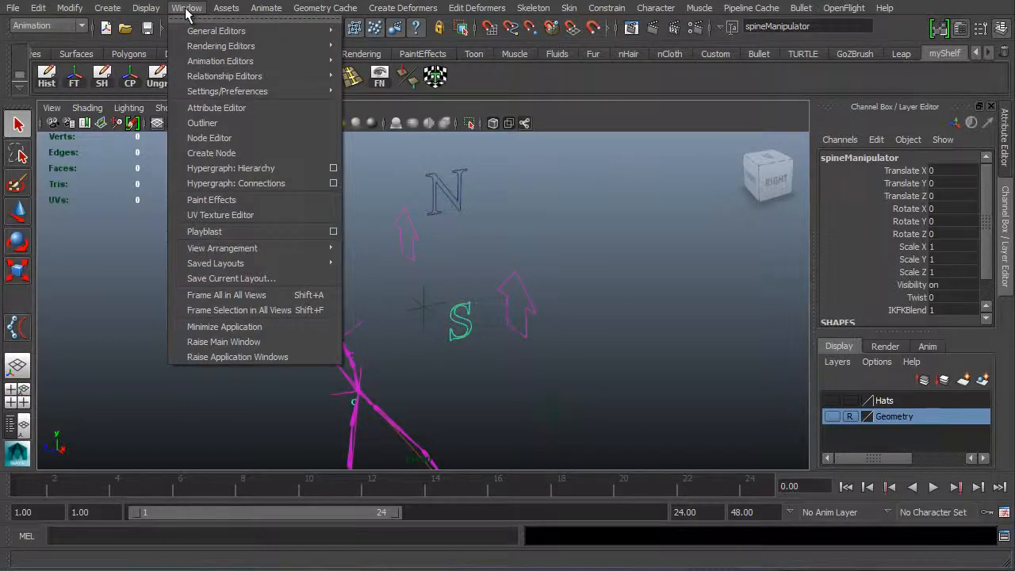
mouse_move(289, 37)
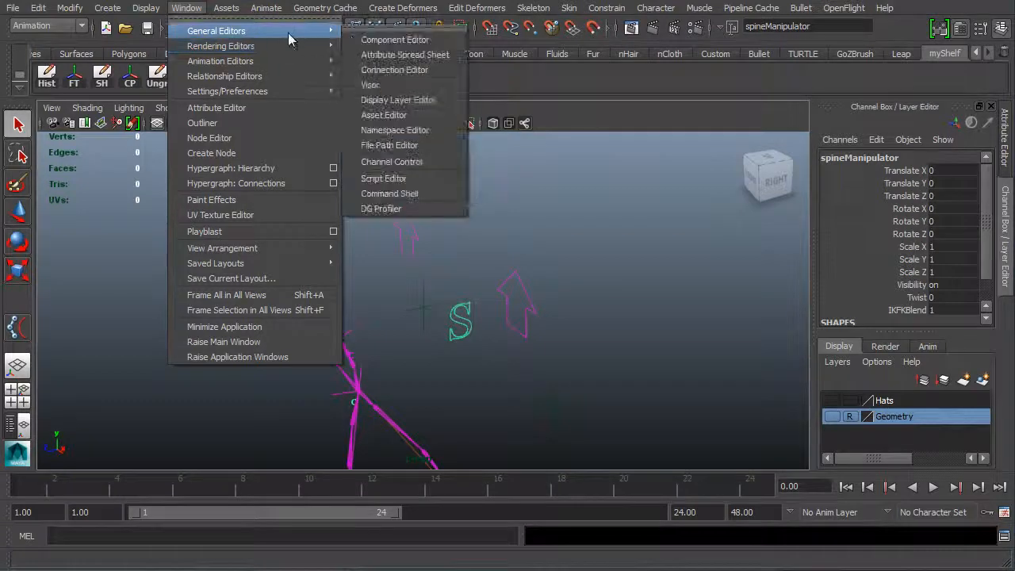
click(387, 70)
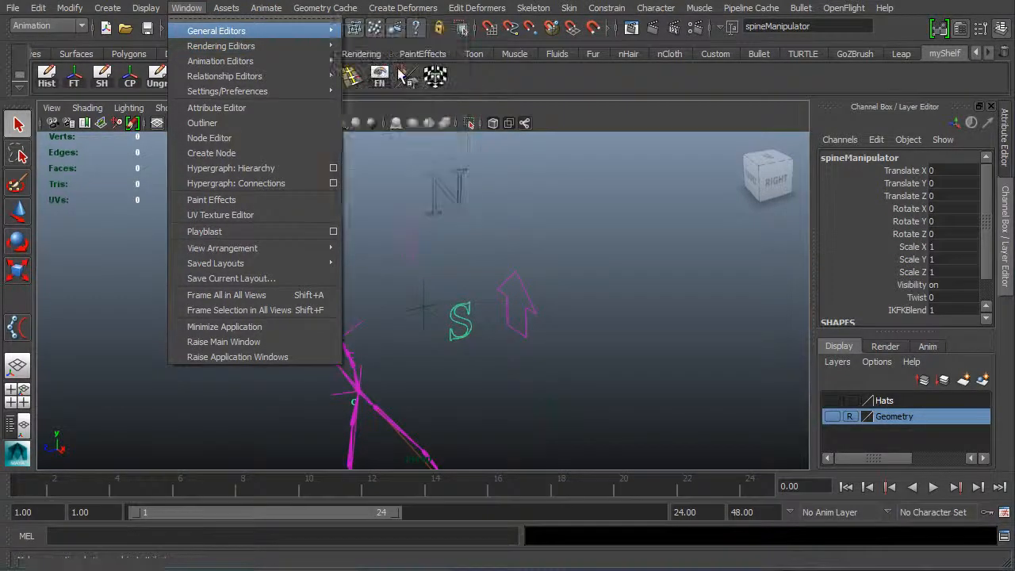
drag(5, 68, 305, 5)
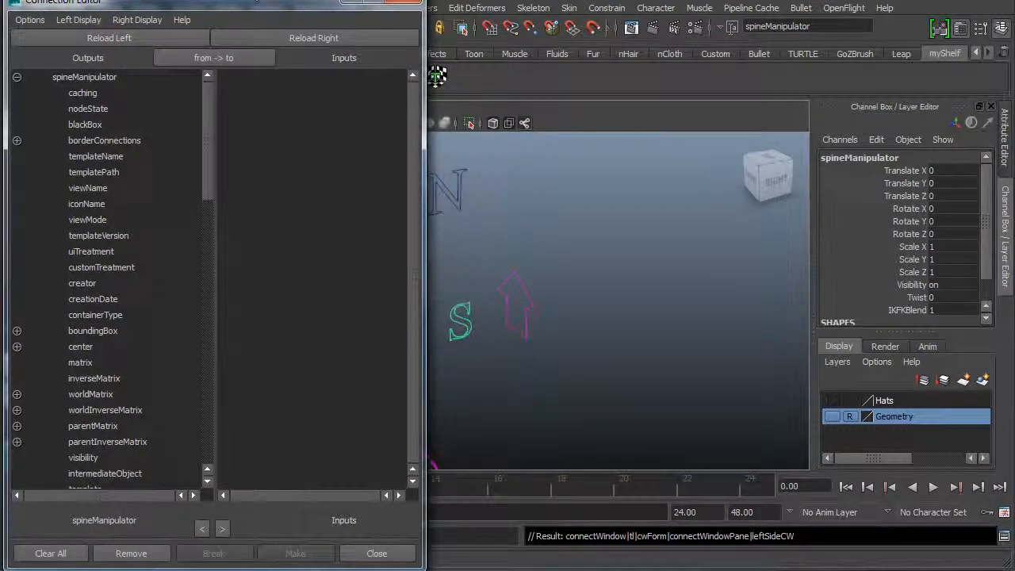
drag(243, 3, 256, 43)
Step: Reselect the S-shaped spineManipulator and load it as the output side of the Connection Editor
alt+right_drag(571, 305, 683, 275)
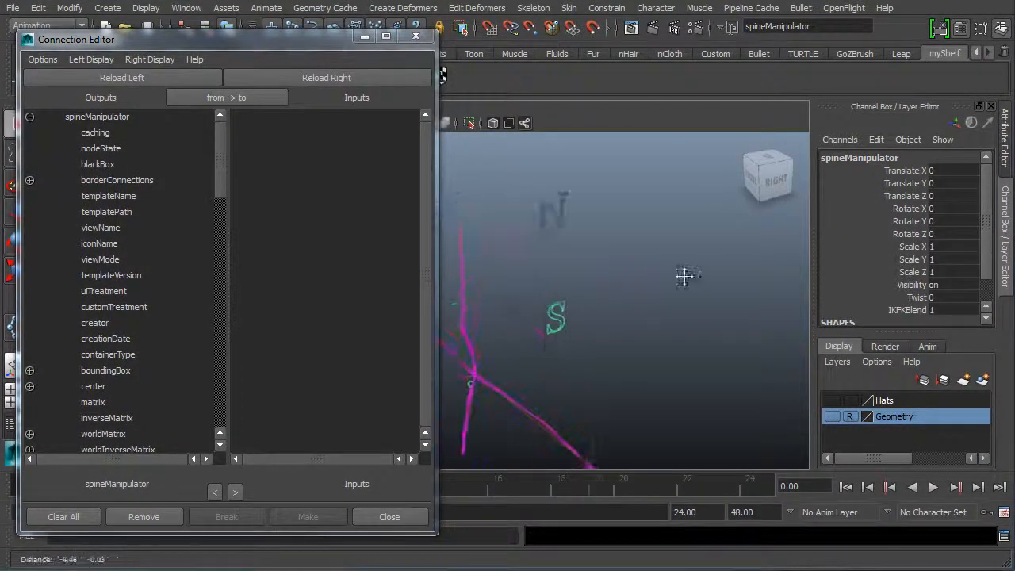
alt+drag(683, 275, 561, 304)
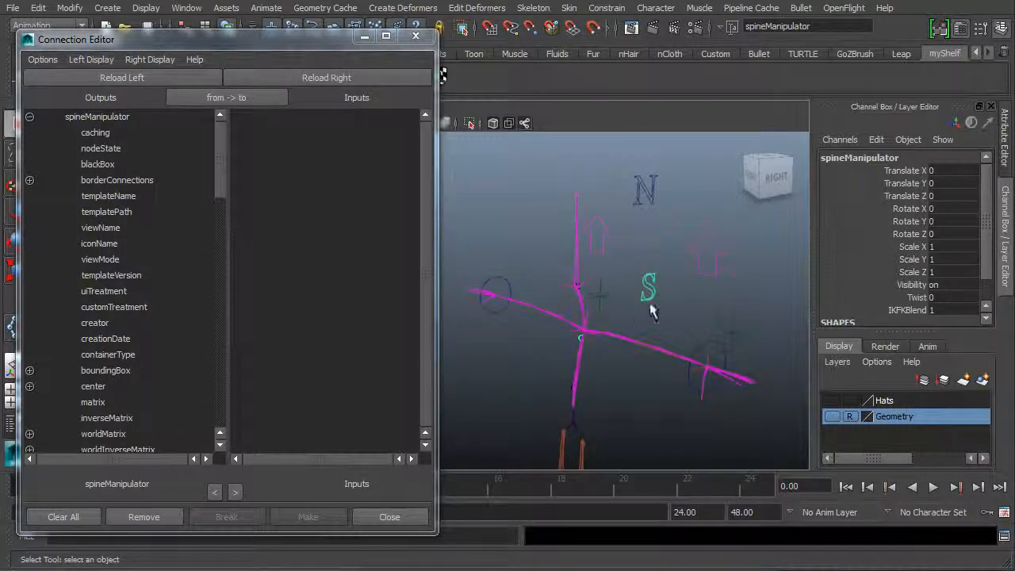
click(663, 249)
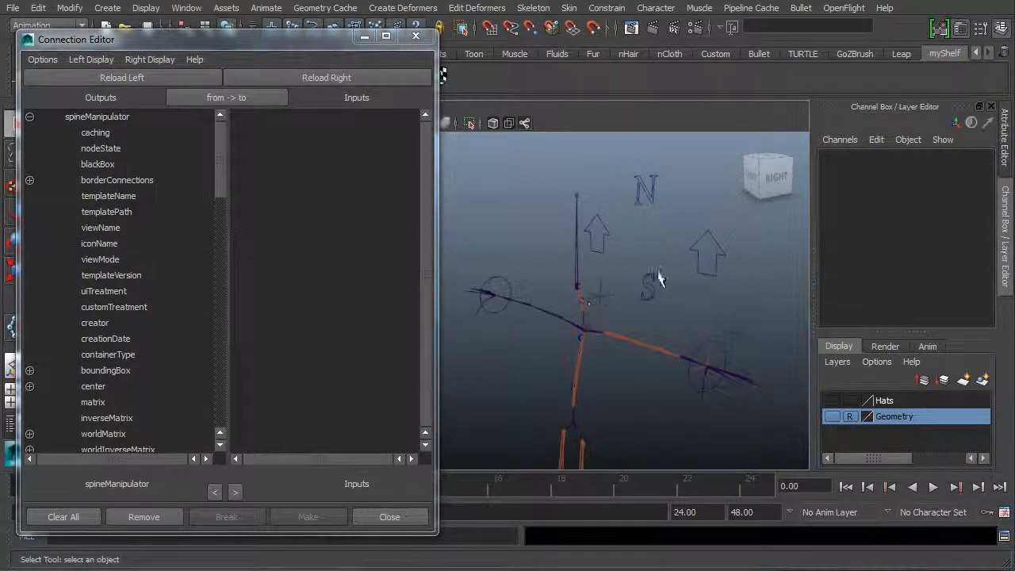
click(648, 290)
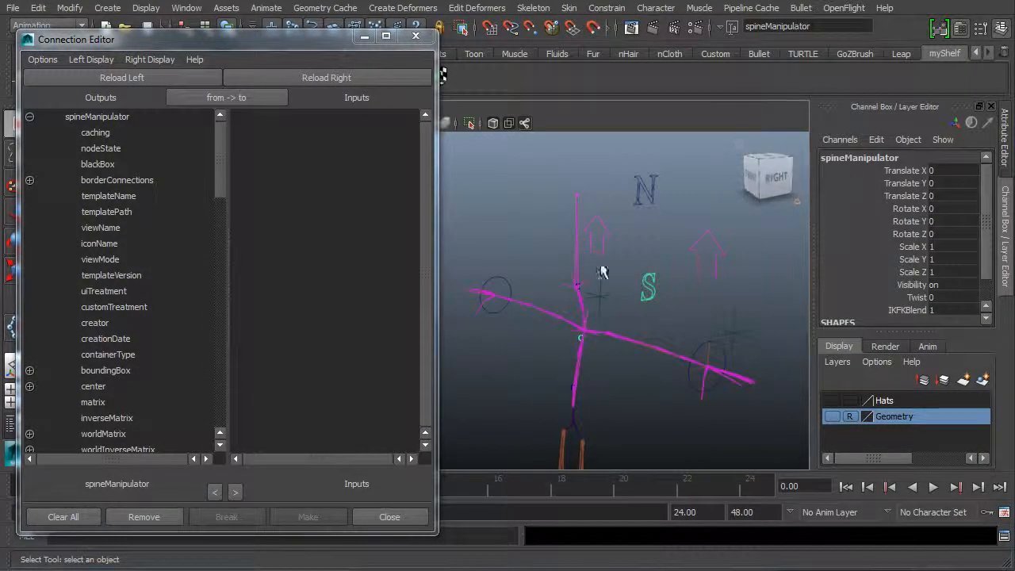
click(125, 77)
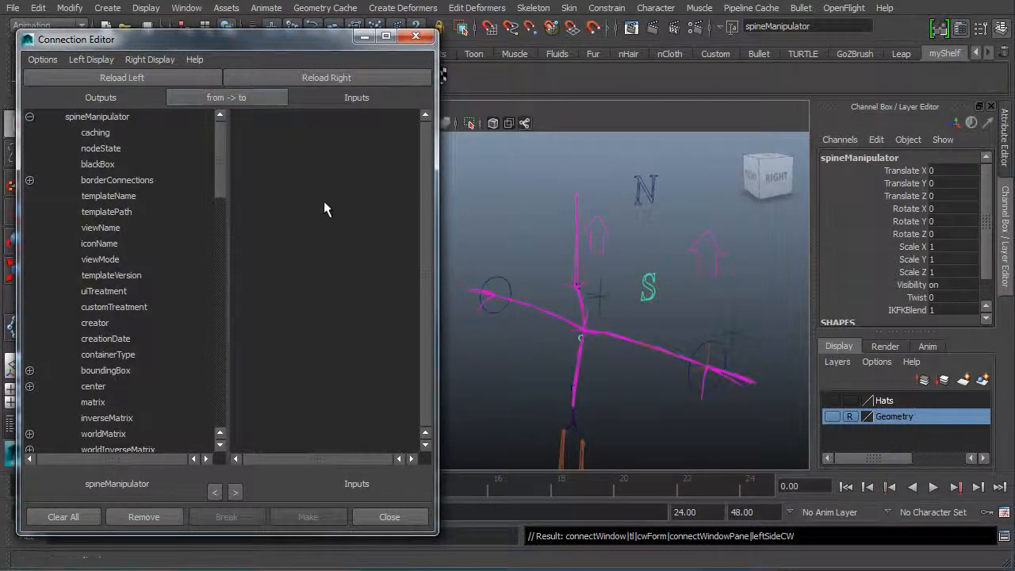
Step: Load backSplineIK as the input side and connect spineManipulator's Twist to its twist and IKFKBlend to its ikBlend
drag(218, 160, 199, 420)
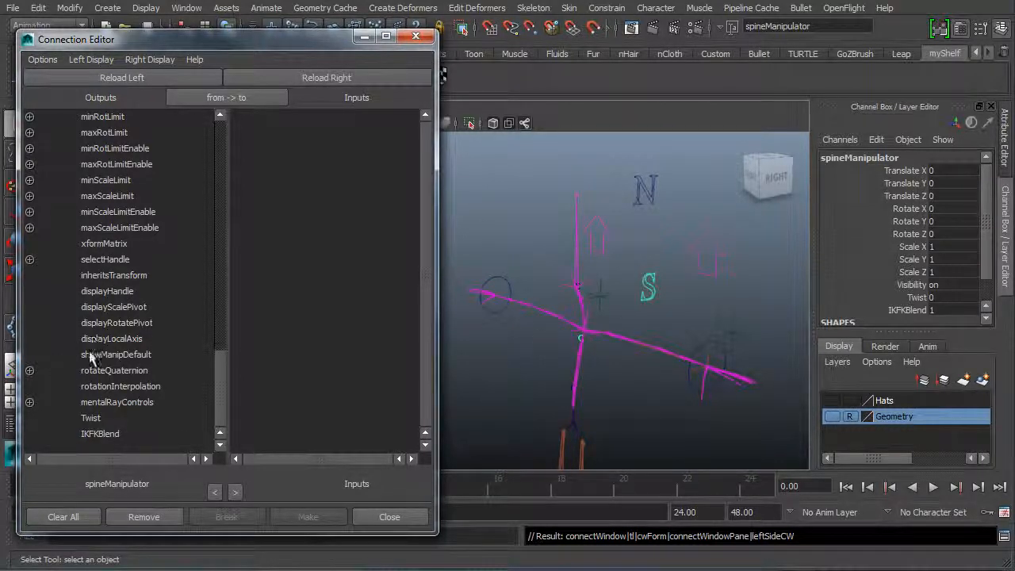
click(106, 420)
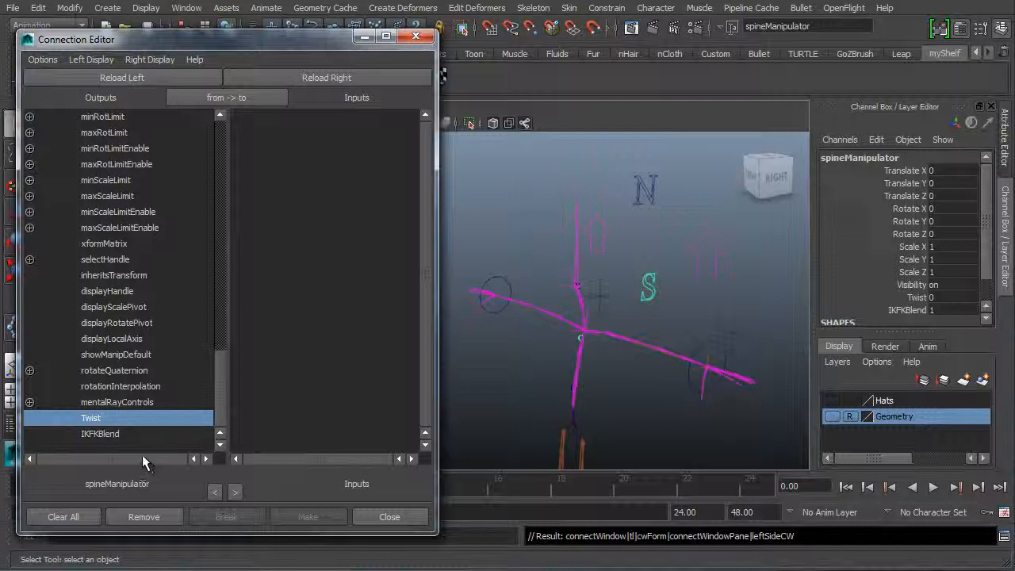
click(577, 336)
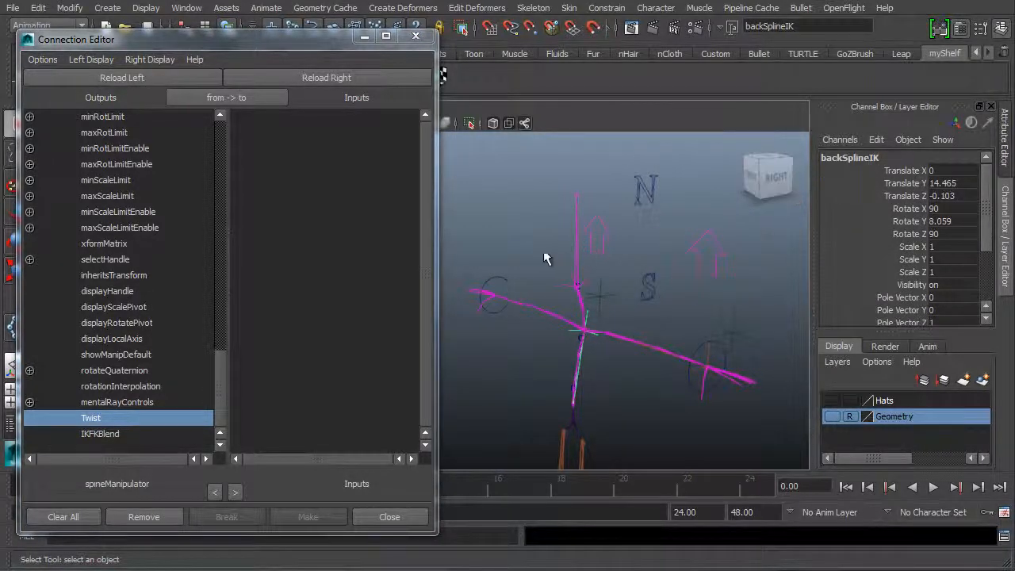
click(320, 77)
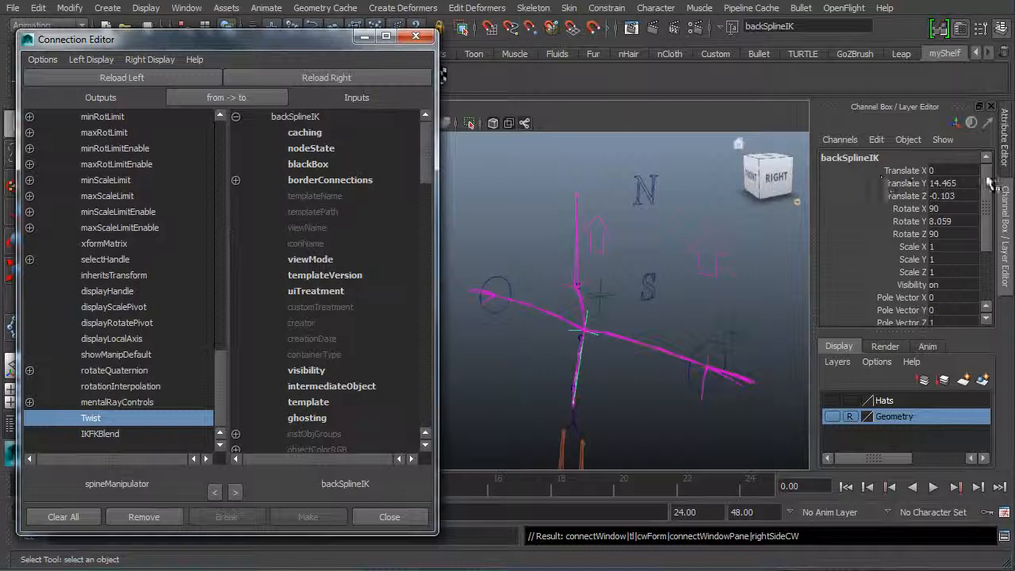
drag(989, 181, 997, 237)
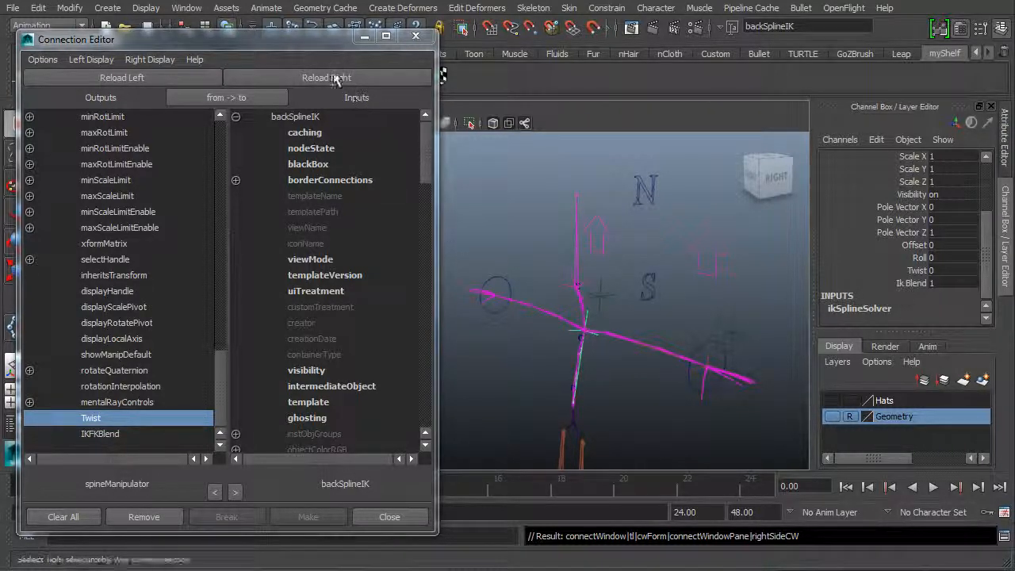
drag(428, 154, 409, 376)
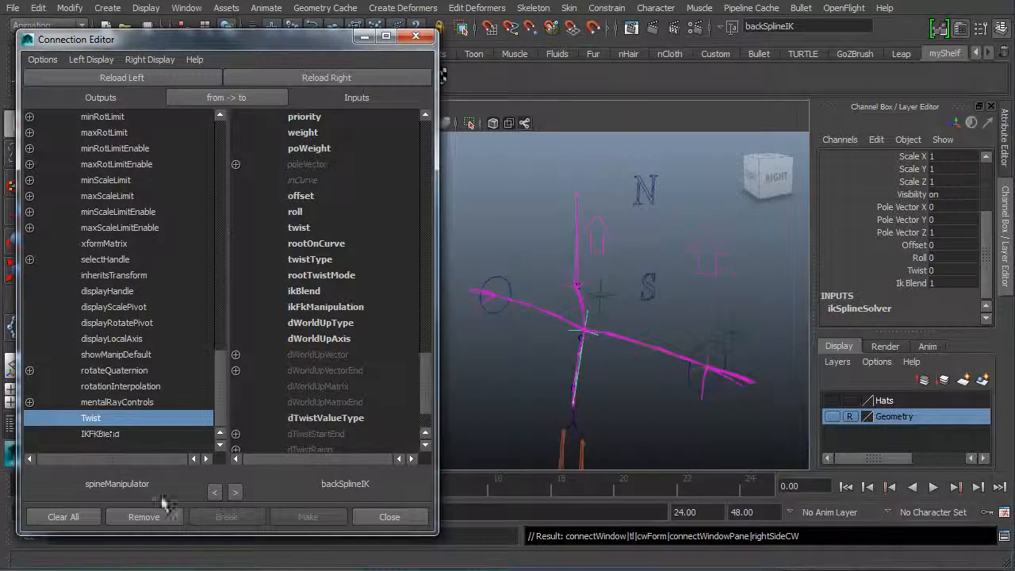
click(311, 230)
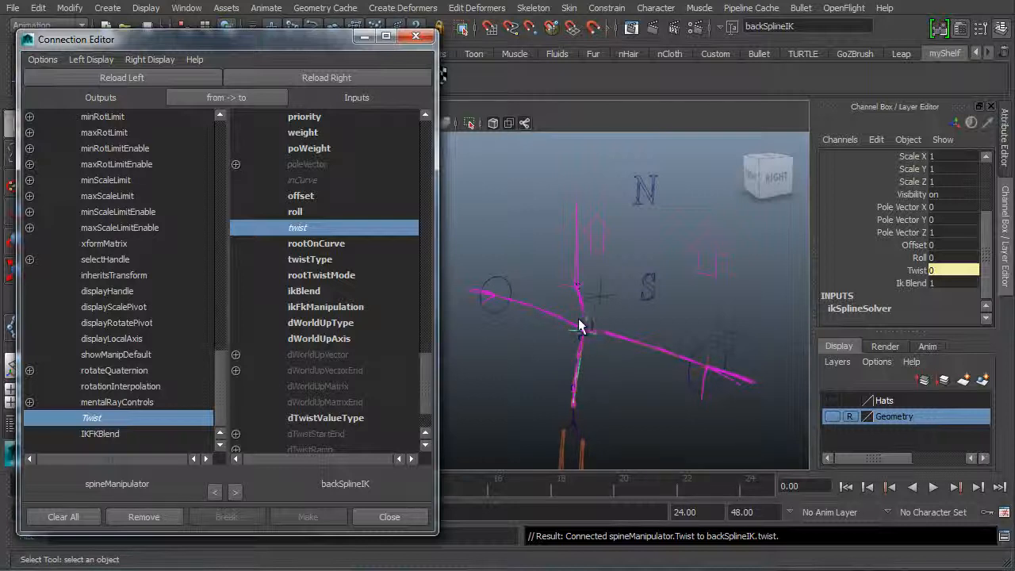
click(96, 435)
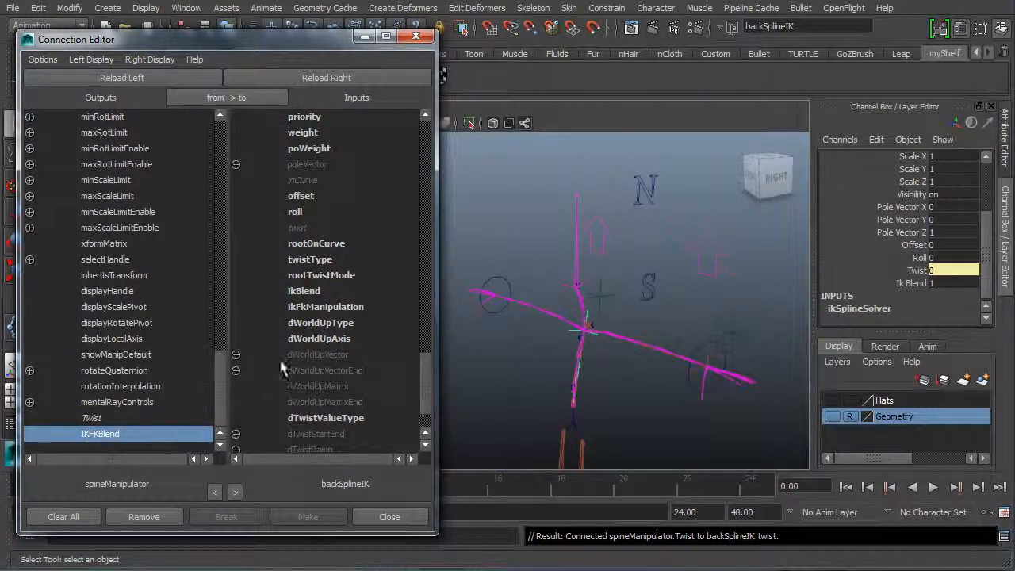
click(305, 291)
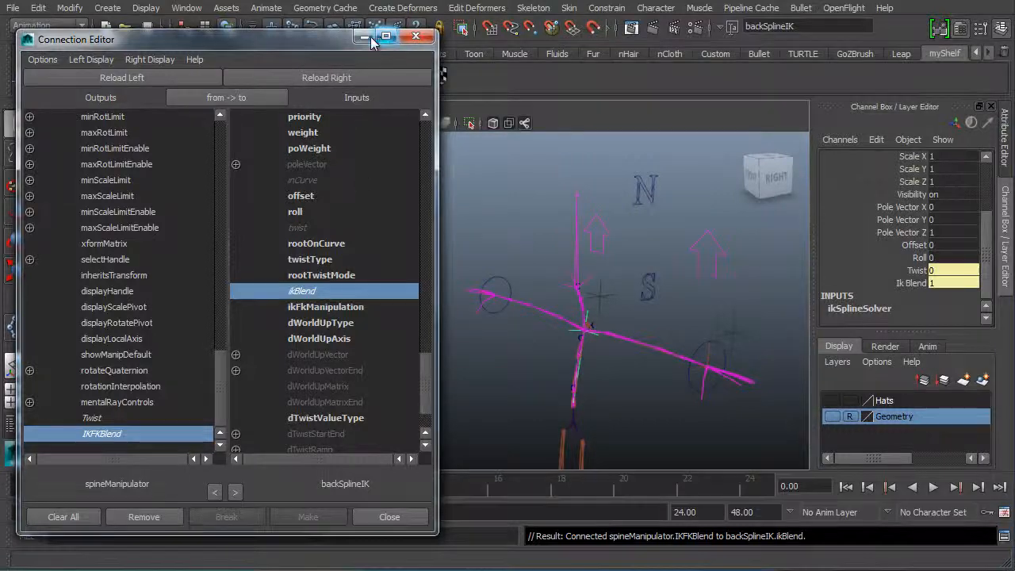
Step: Close the Connection Editor and select the S-shaped spineManipulator control
click(415, 36)
mouse_move(463, 346)
alt+mouse_down()
mouse_move(192, 283)
mouse_move(324, 277)
mouse_move(522, 349)
mouse_move(469, 339)
mouse_move(512, 299)
mouse_move(464, 296)
alt+mouse_up()
click(444, 308)
alt+drag(471, 335, 749, 268)
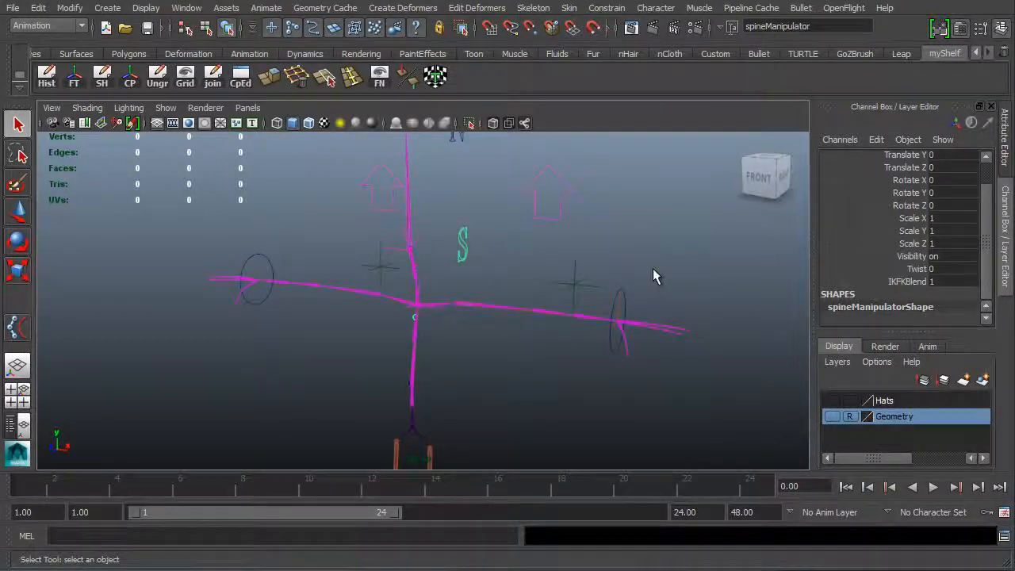
mouse_move(503, 291)
alt+mouse_down()
mouse_move(415, 274)
mouse_move(507, 281)
alt+mouse_up()
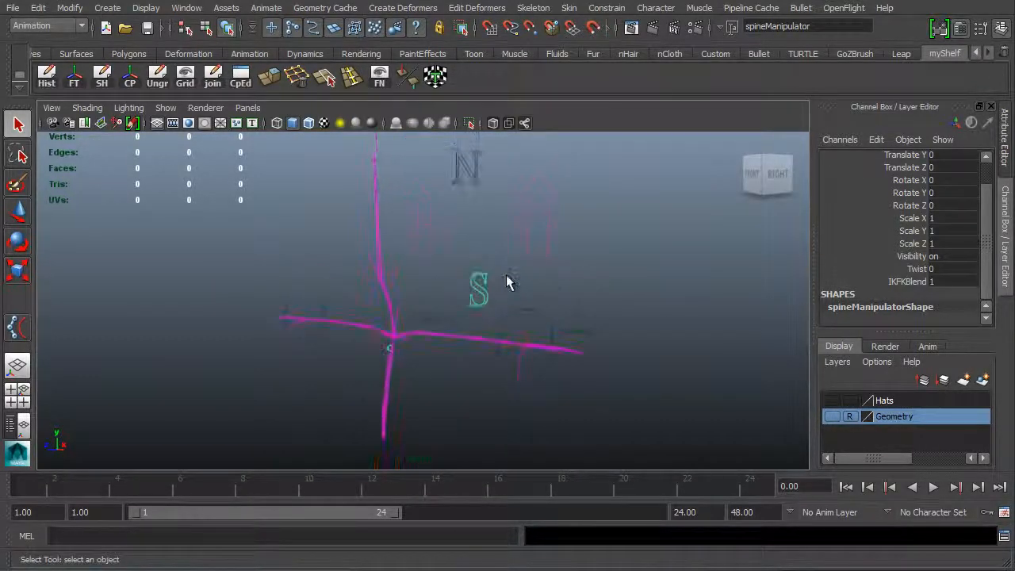
Step: Test the spine rig by rotating spineManipulator about 26 degrees around X, and undo the rotation
key(e)
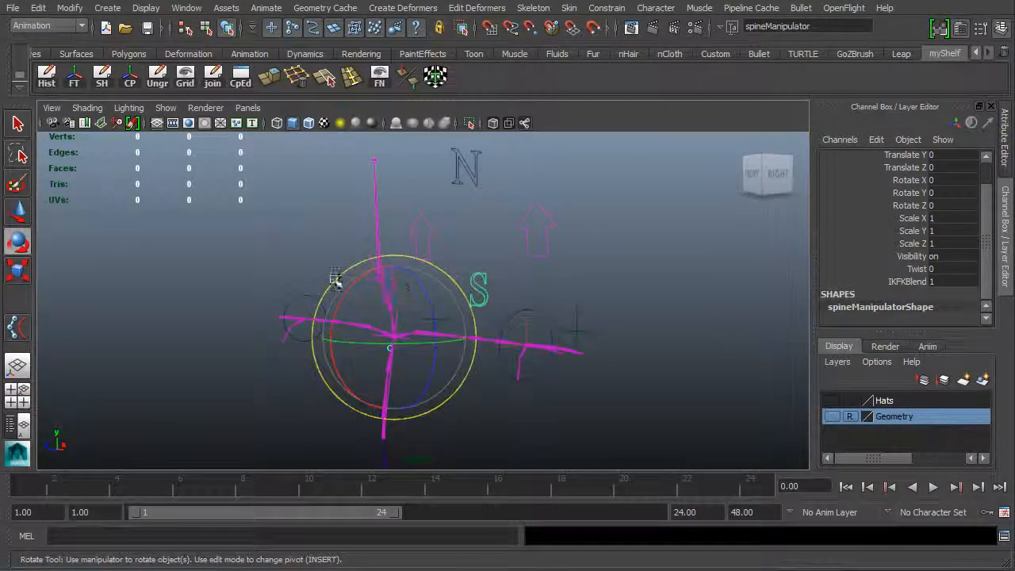
drag(354, 288, 343, 295)
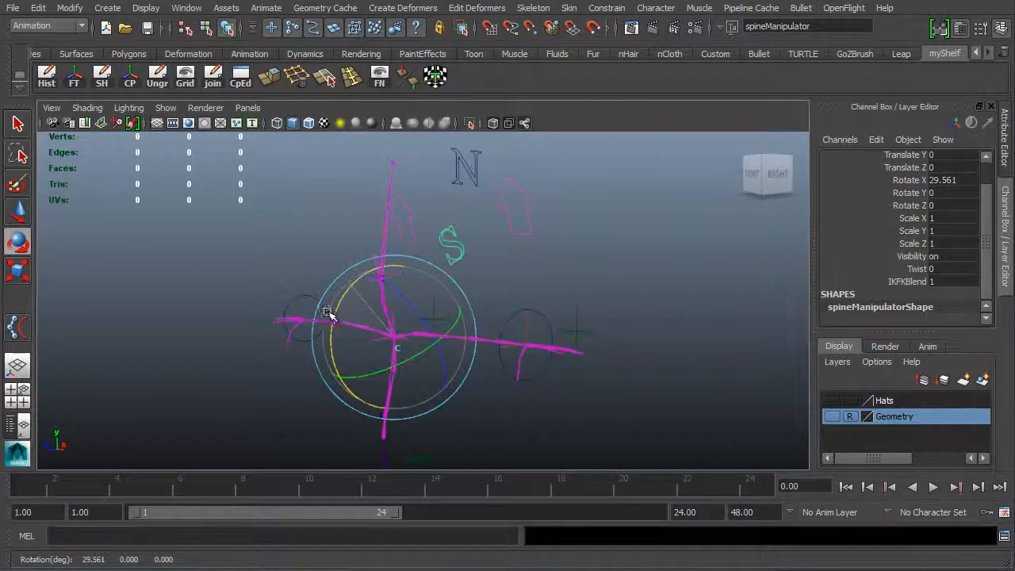
key(ctrl+z)
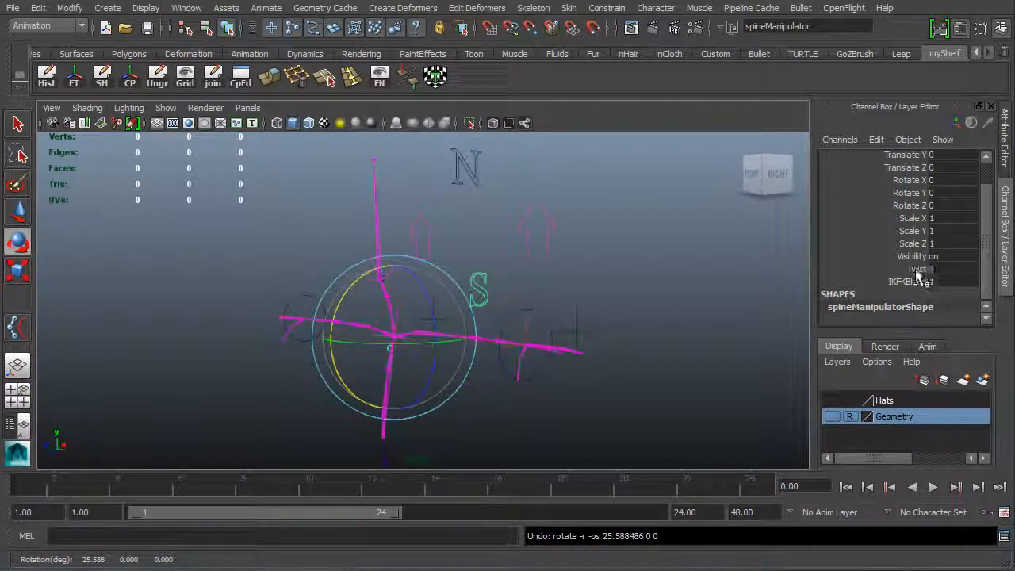
Step: Test spineManipulator's Twist attribute by varying its value interactively, and undo the change
click(922, 270)
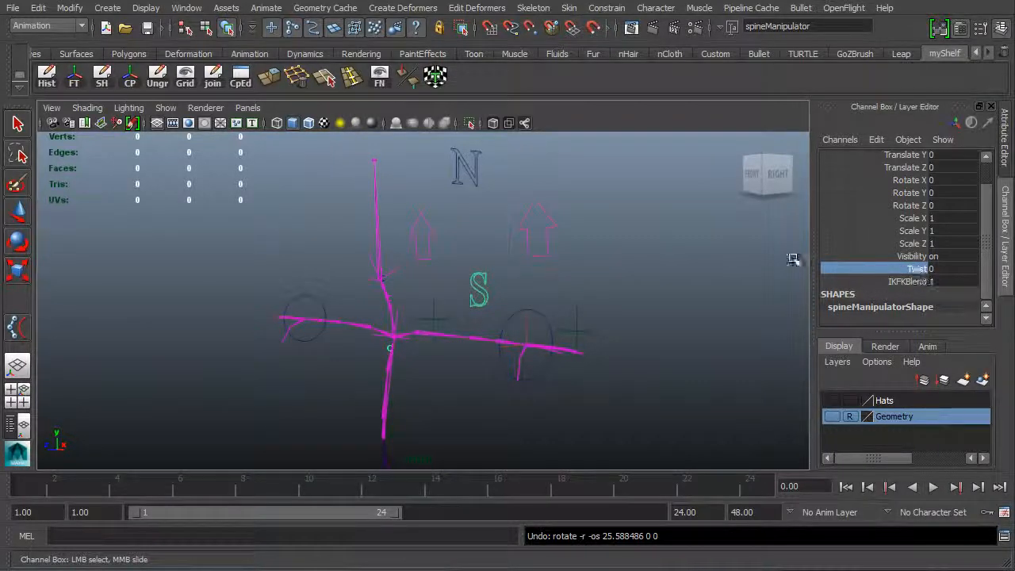
middle_drag(515, 210, 577, 207)
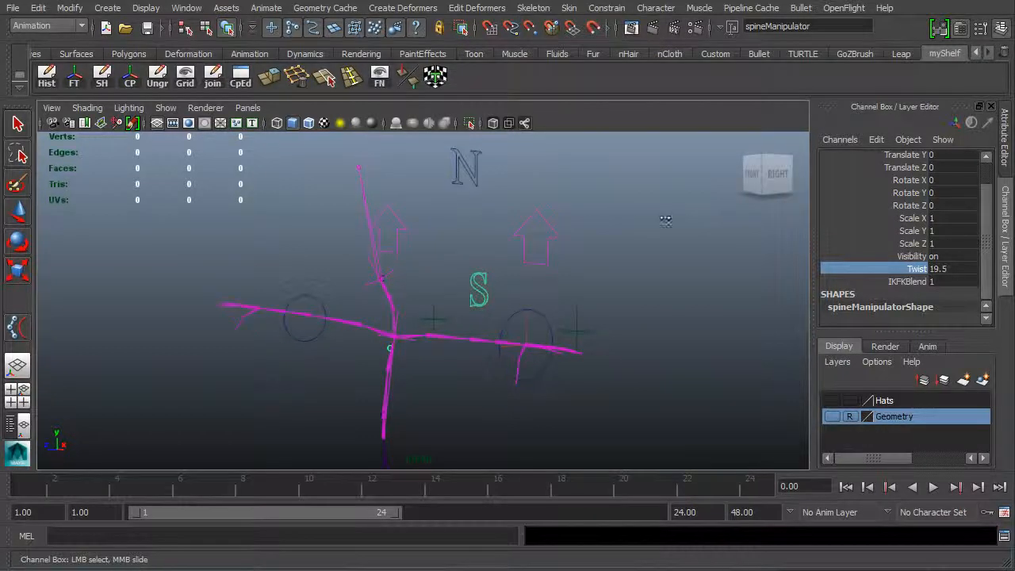
middle_drag(665, 221, 574, 318)
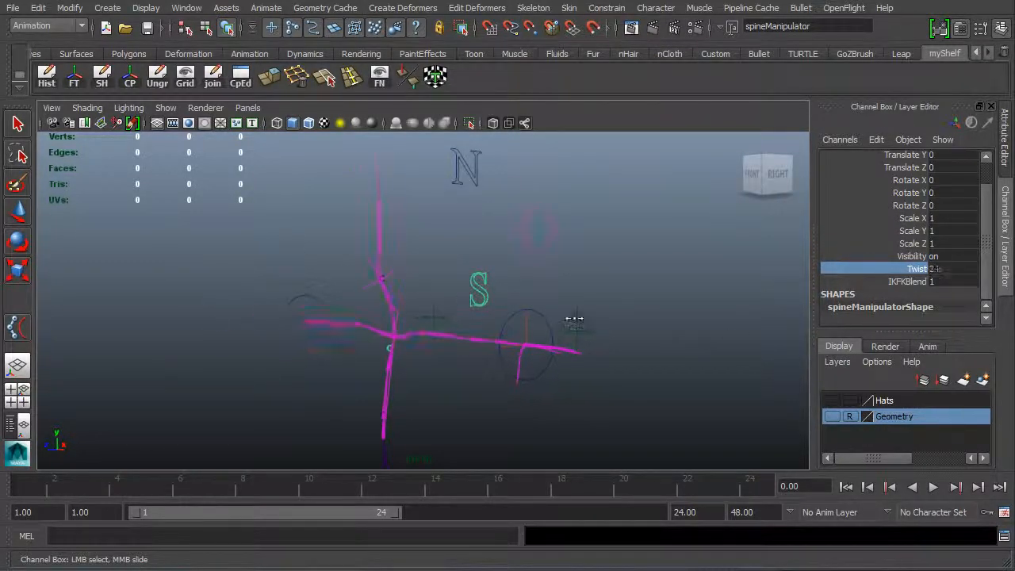
key(ctrl+z)
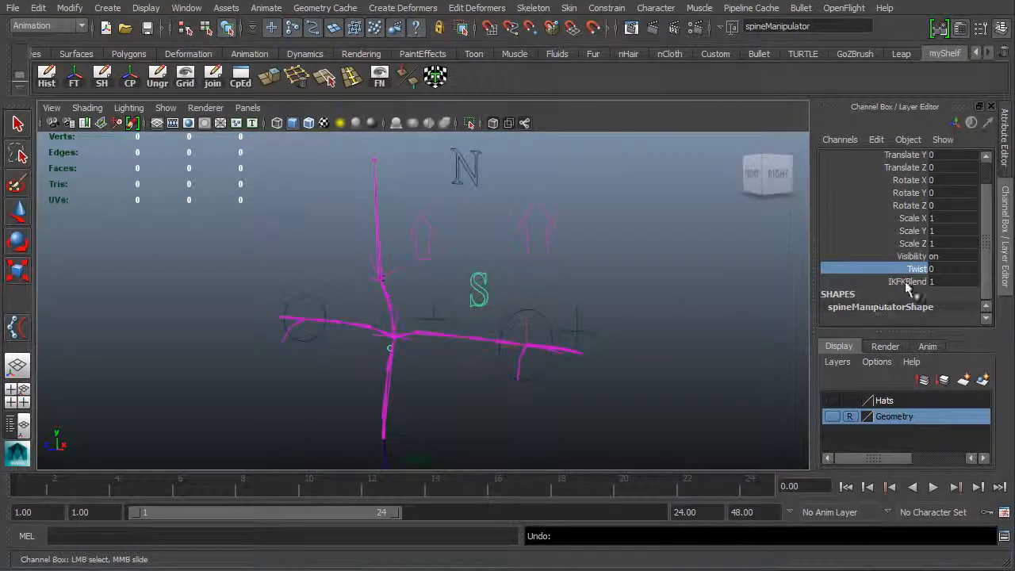
Step: Set spineManipulator's IKFKBlend to 0 and test-rotate the control around X and Z, undoing each rotation
click(908, 282)
click(941, 282)
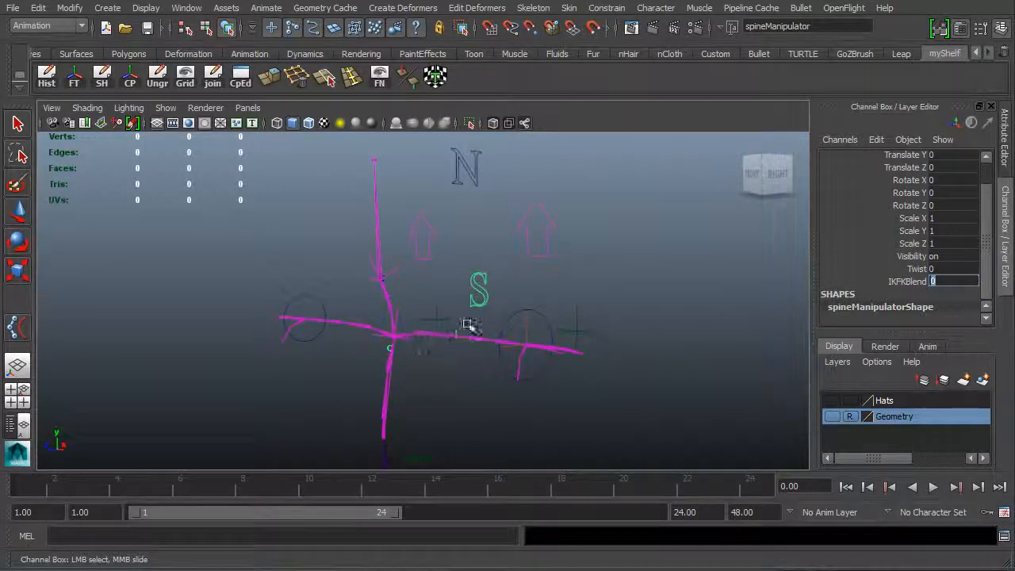
key(e)
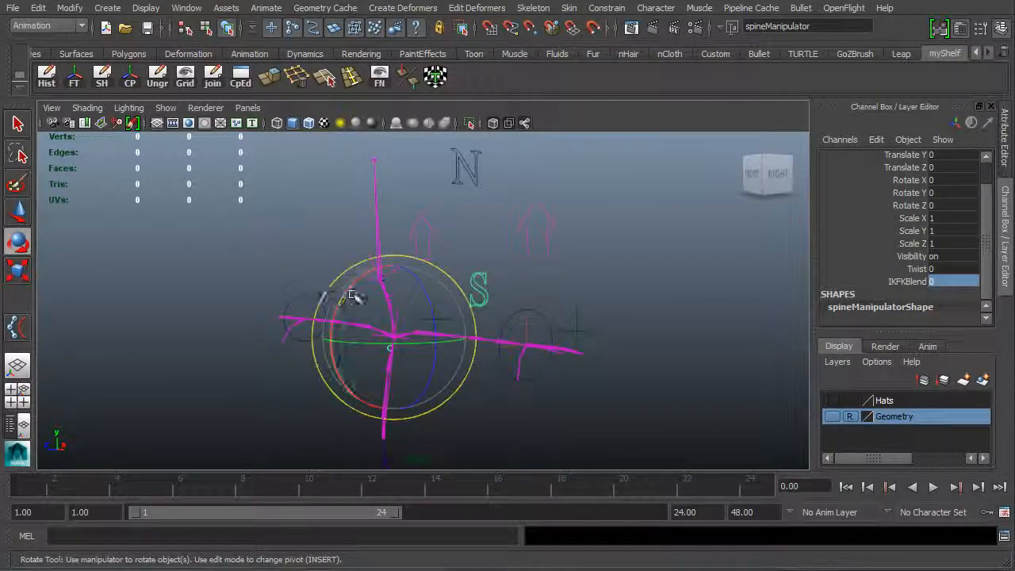
drag(353, 296, 400, 388)
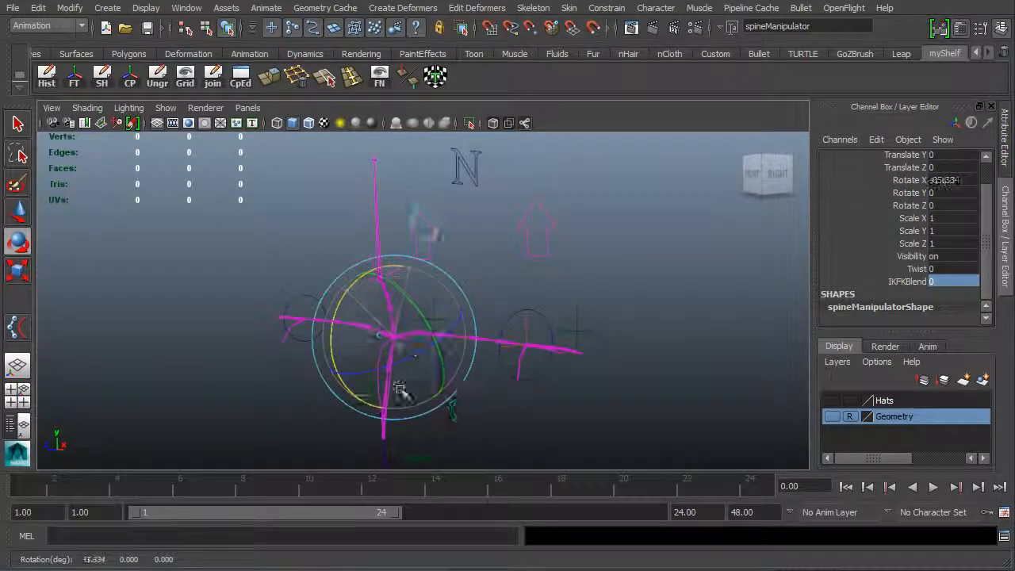
key(ctrl+z)
key(ctrl+z)
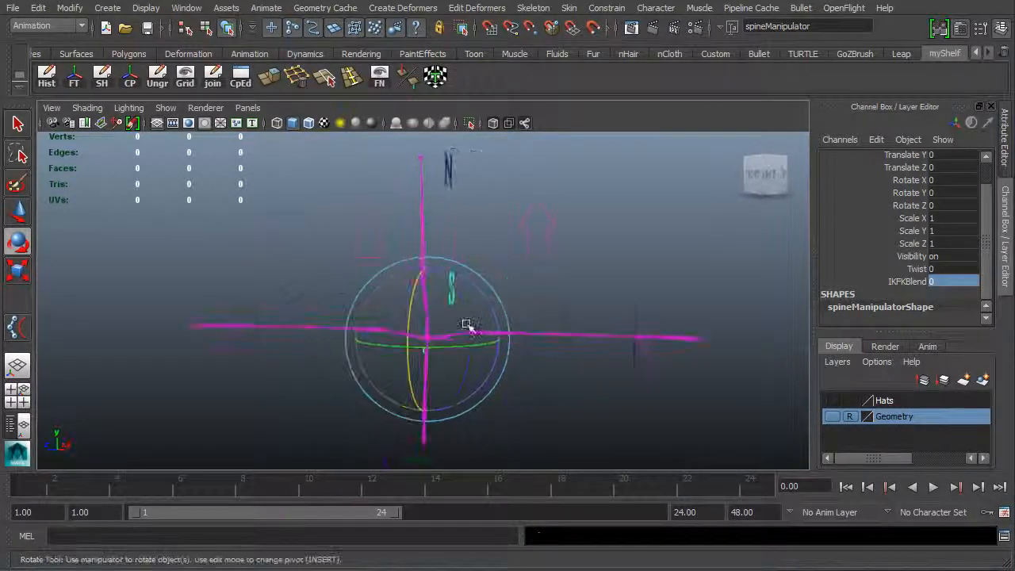
mouse_move(478, 290)
mouse_down()
mouse_move(492, 361)
mouse_move(462, 298)
mouse_up()
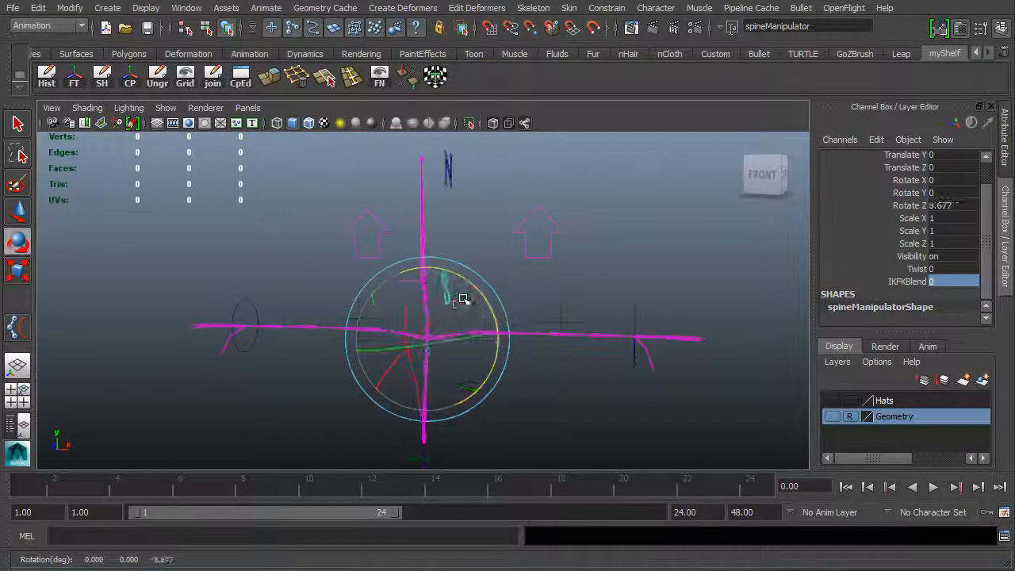
key(ctrl+z)
Step: Set spineManipulator's IKFKBlend back to 1 and save the scene, accepting the student version notice
alt+drag(404, 428, 273, 432)
alt+drag(349, 396, 504, 317)
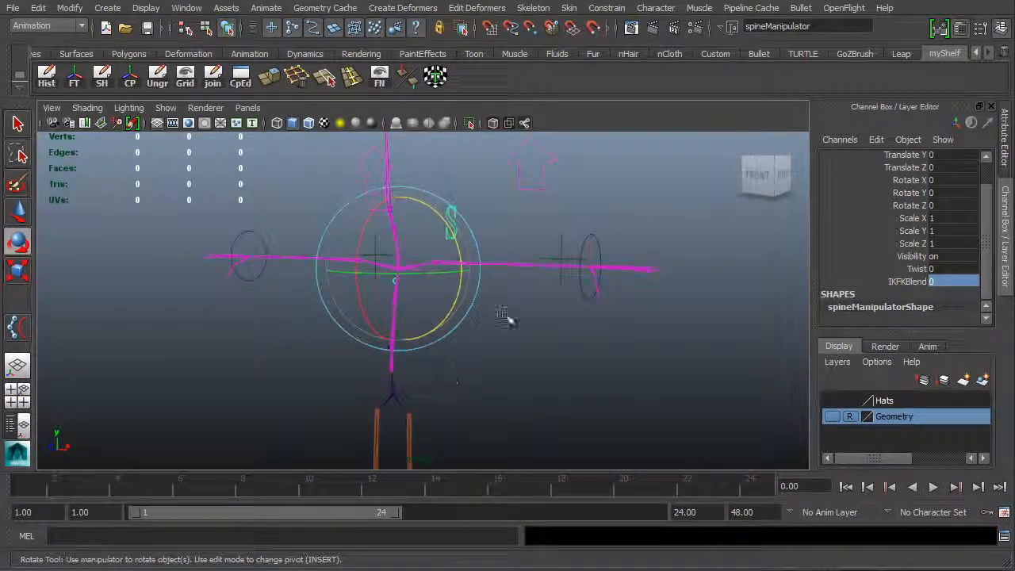
alt+drag(550, 374, 524, 336)
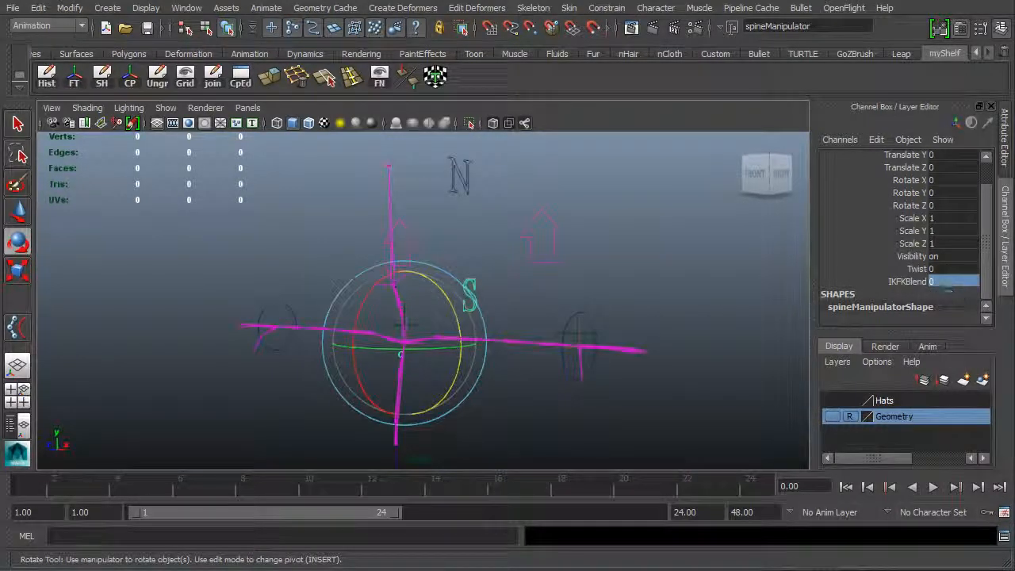
text(1)
click(147, 28)
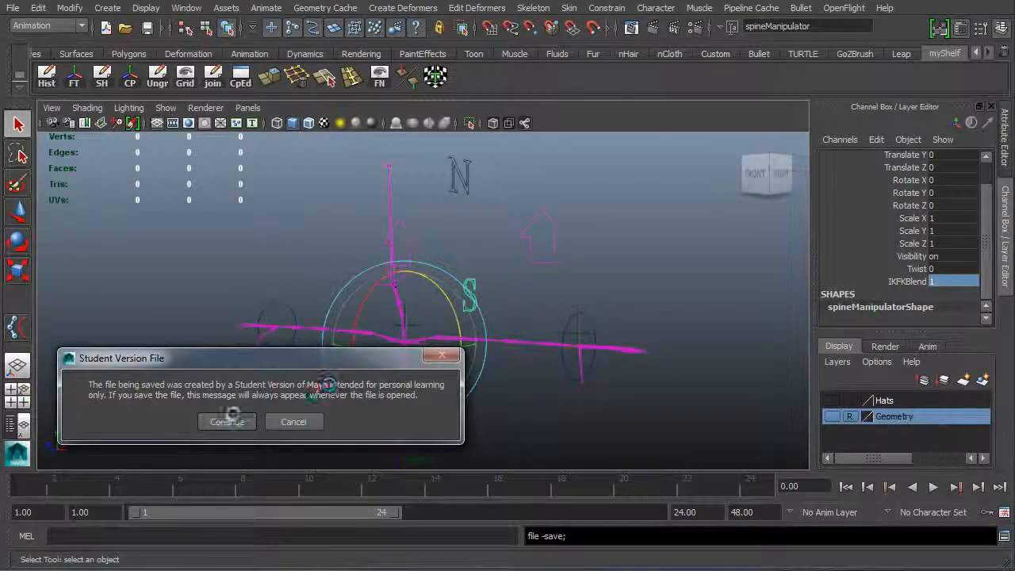
click(229, 418)
Step: Select the N-shaped neckManipulator control with the Rotate tool active
key(e)
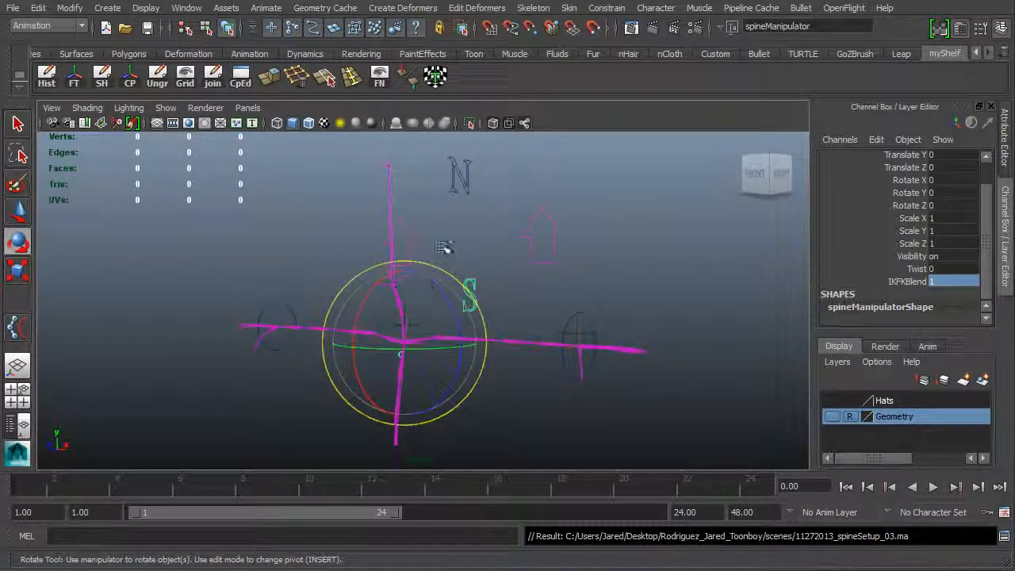
alt+drag(550, 335, 494, 347)
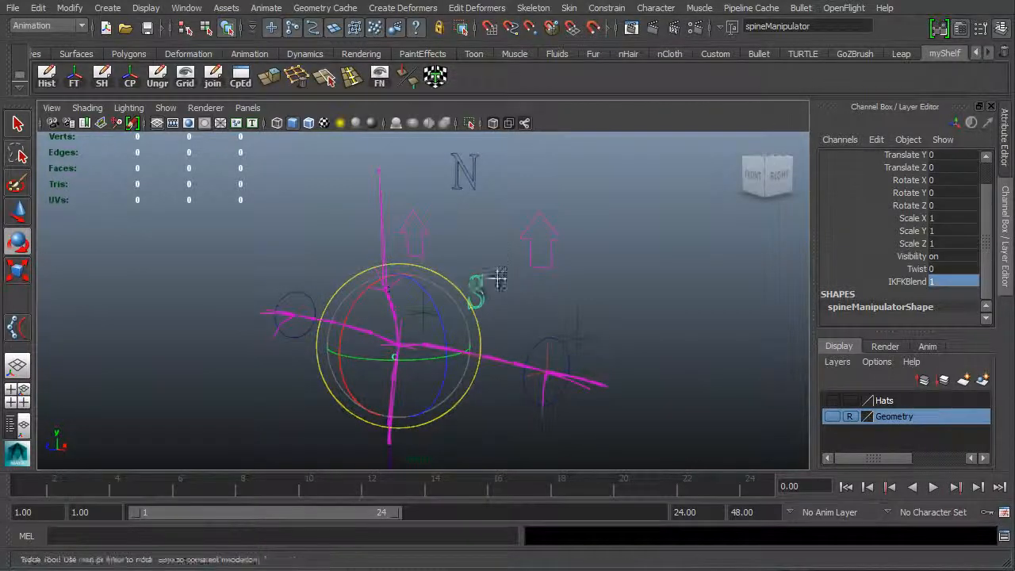
alt+drag(494, 278, 487, 324)
click(450, 233)
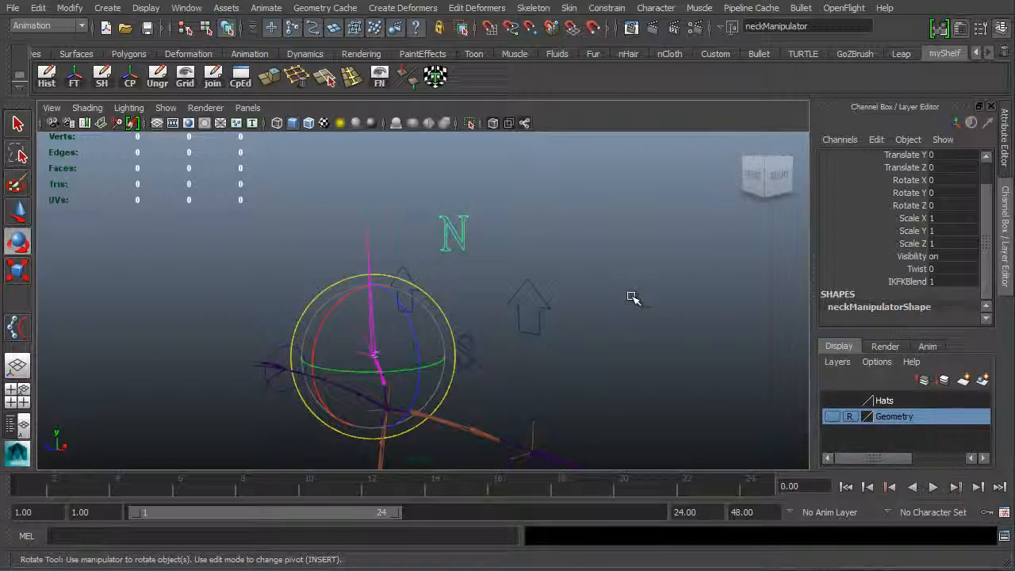
alt+drag(547, 310, 517, 366)
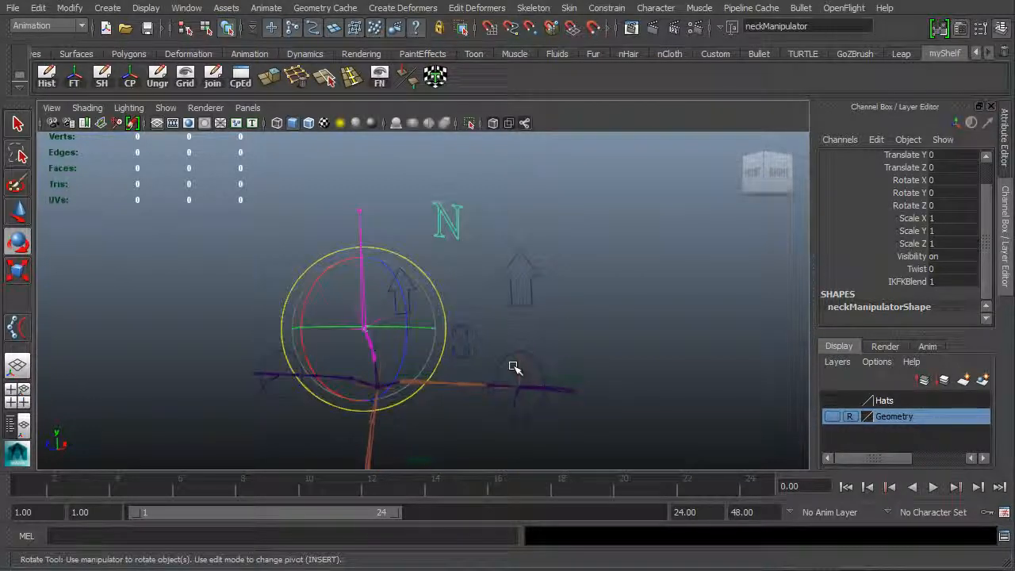